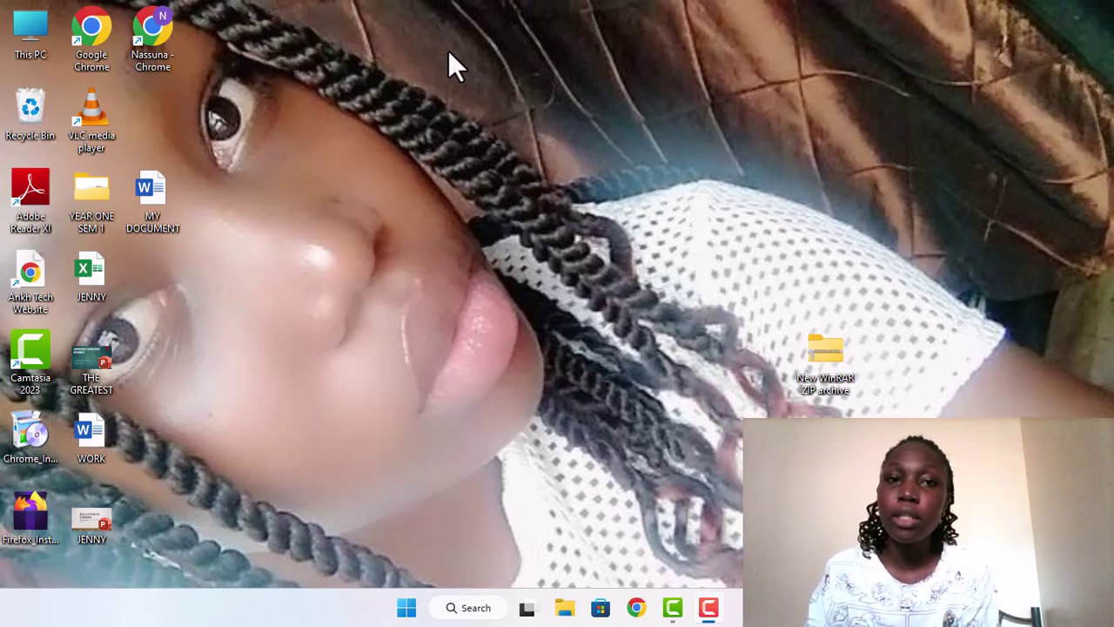
Step: Create a new Microsoft Excel Worksheet on the desktop with its default name and open it in a maximized window
right_click(385, 291)
mouse_move(473, 381)
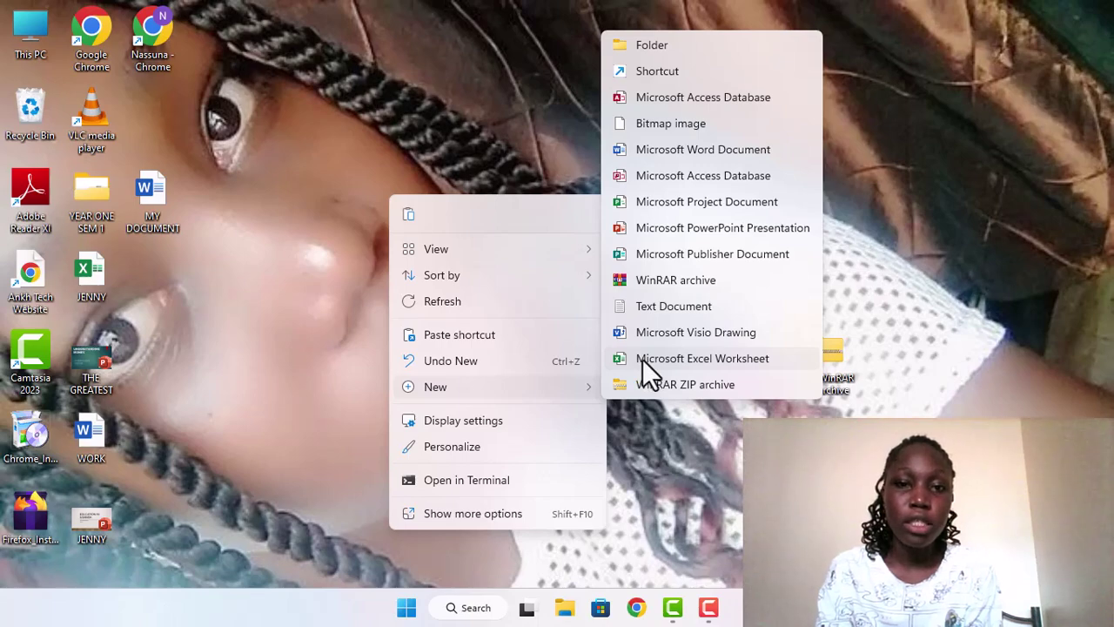
click(642, 359)
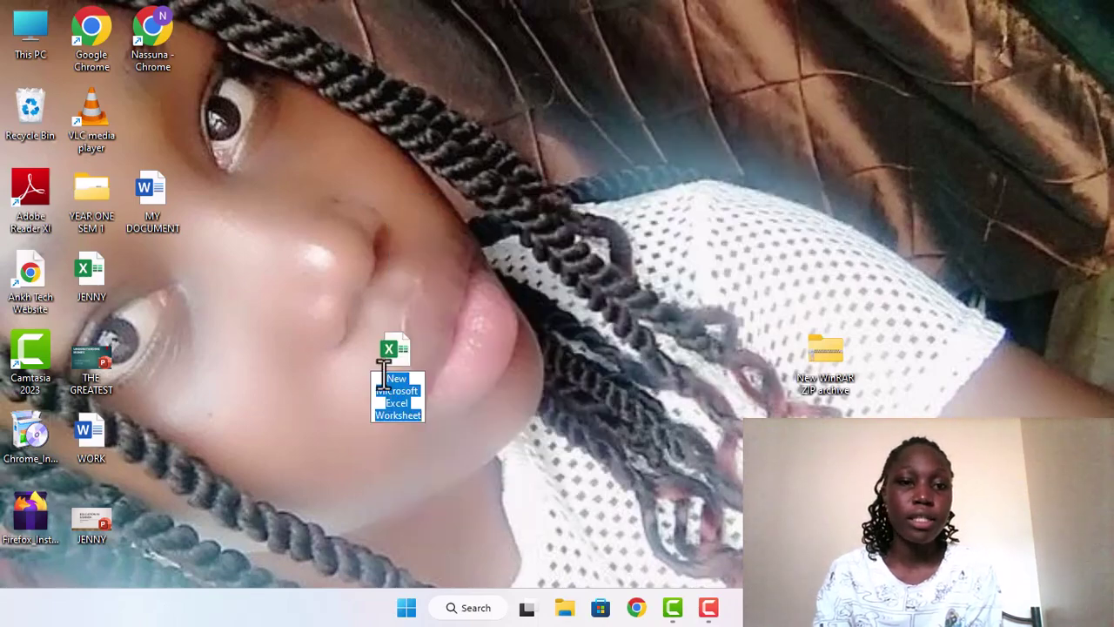
double_click(384, 376)
click(393, 358)
double_click(393, 358)
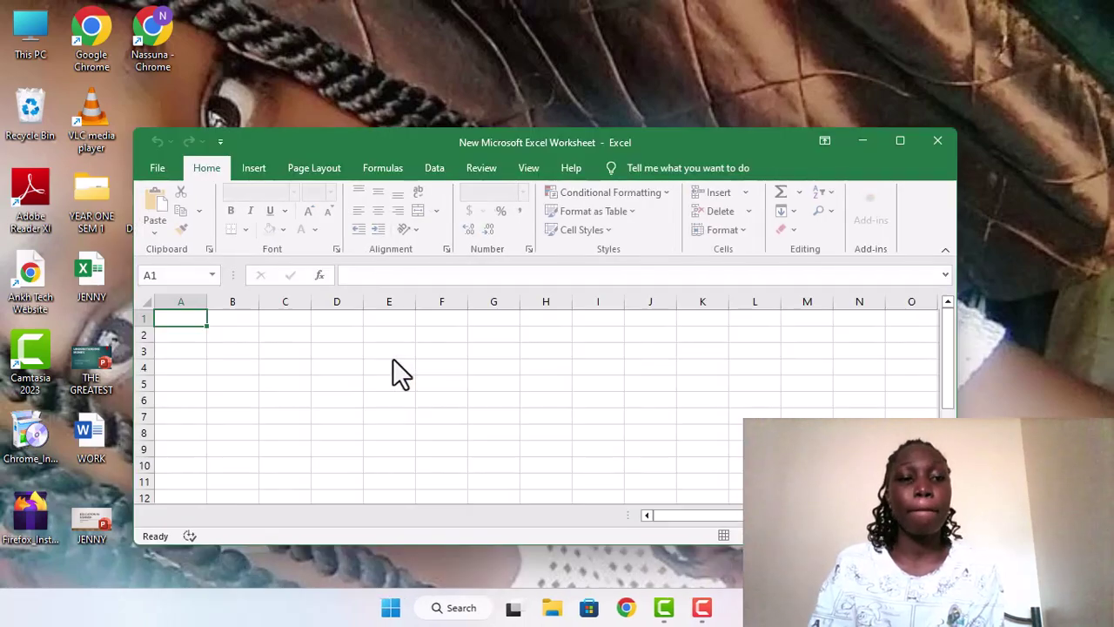
click(900, 141)
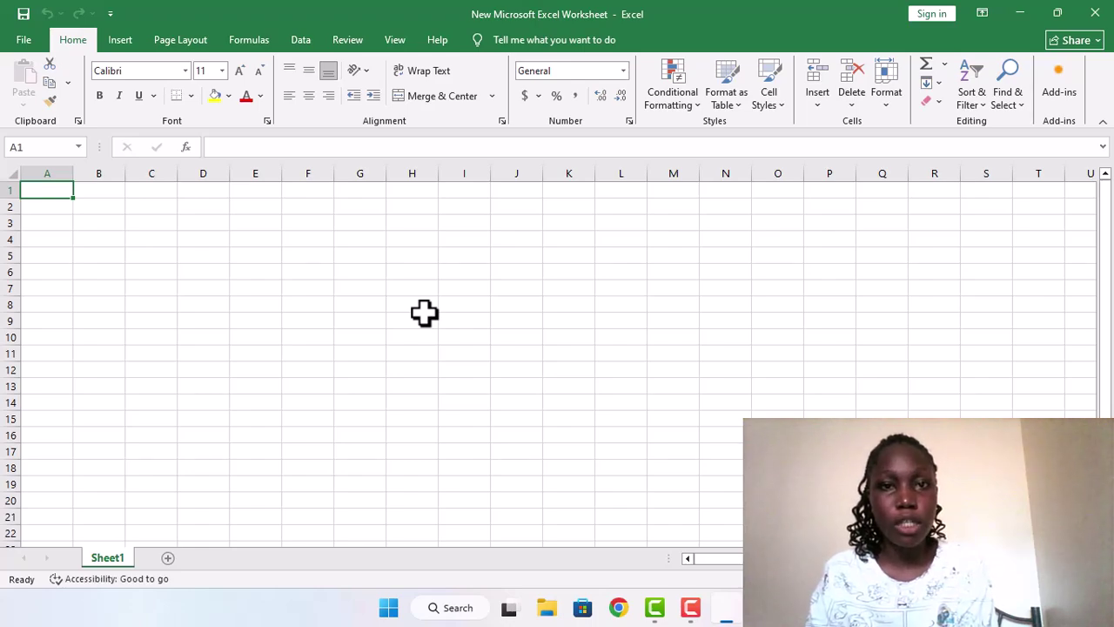
Step: Select individual cells across columns A to E to examine how their cell references are shown
click(60, 209)
click(54, 235)
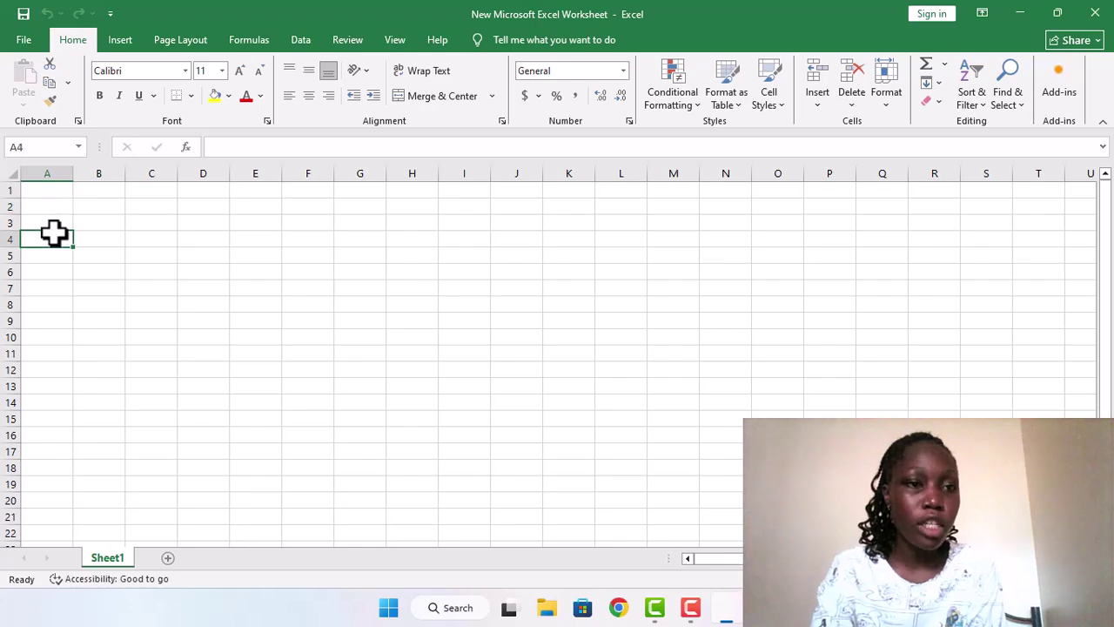
click(50, 256)
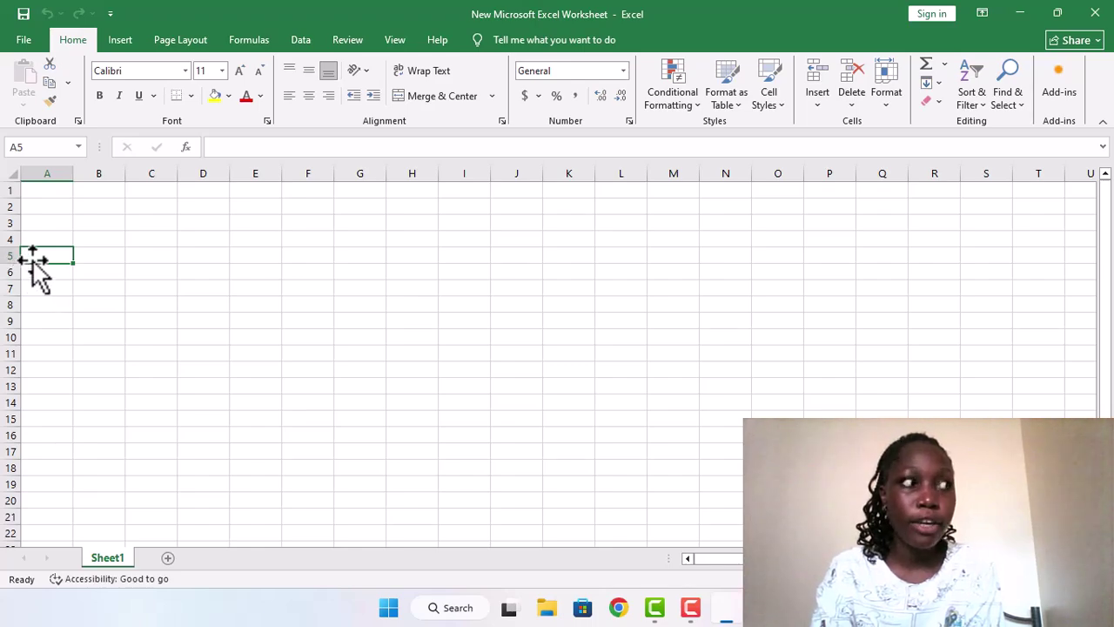
click(81, 222)
click(144, 194)
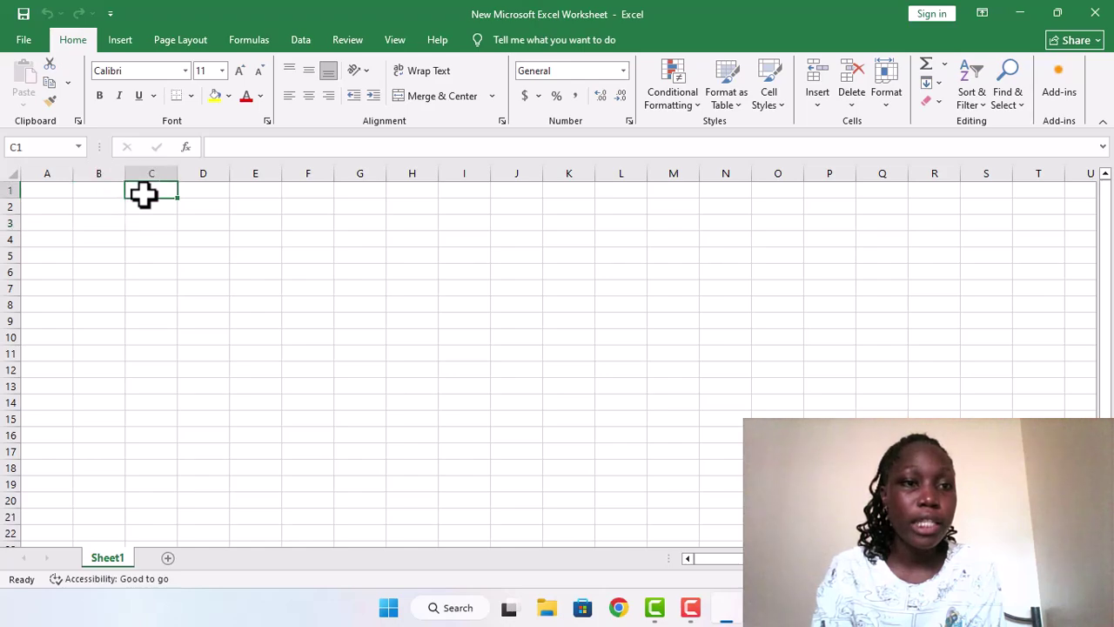
click(233, 251)
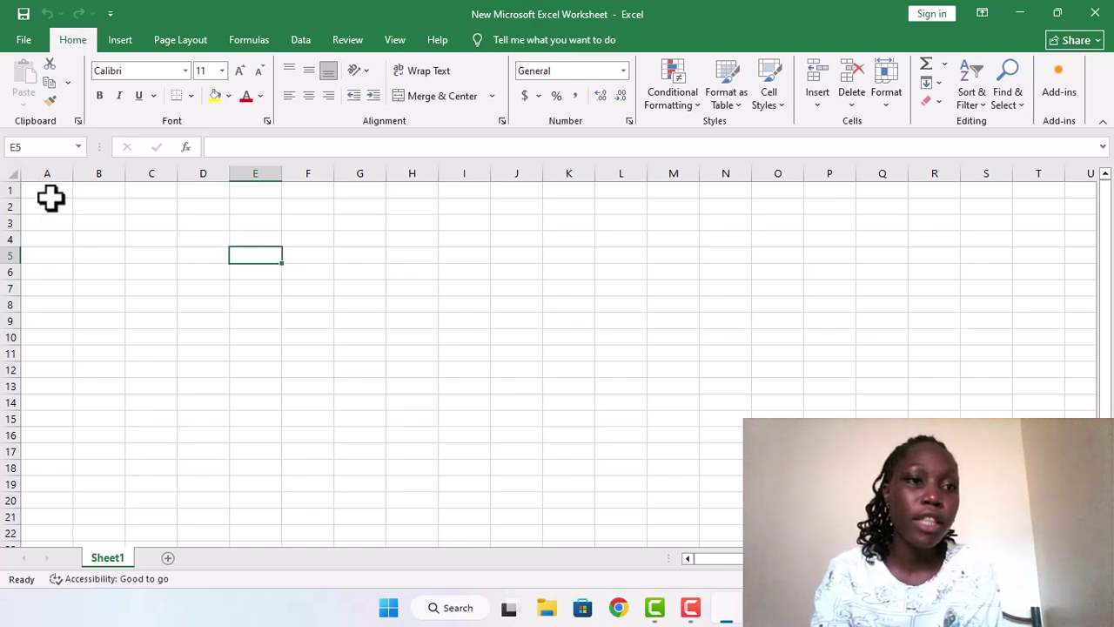
Step: Go directly to cell G1 by entering its cell reference
click(36, 146)
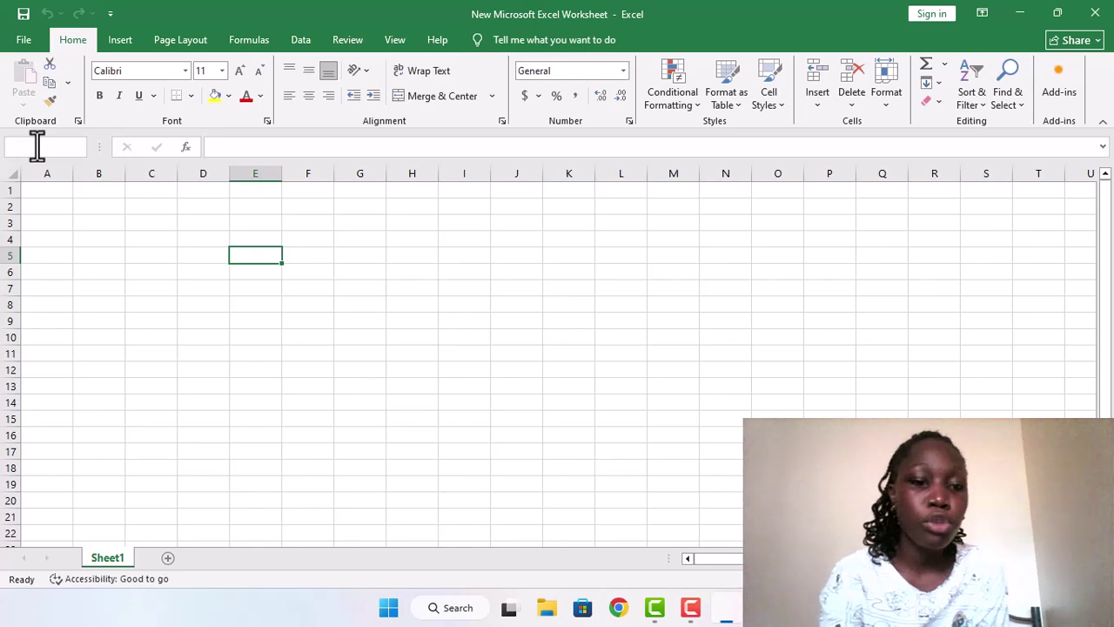
text(G1)
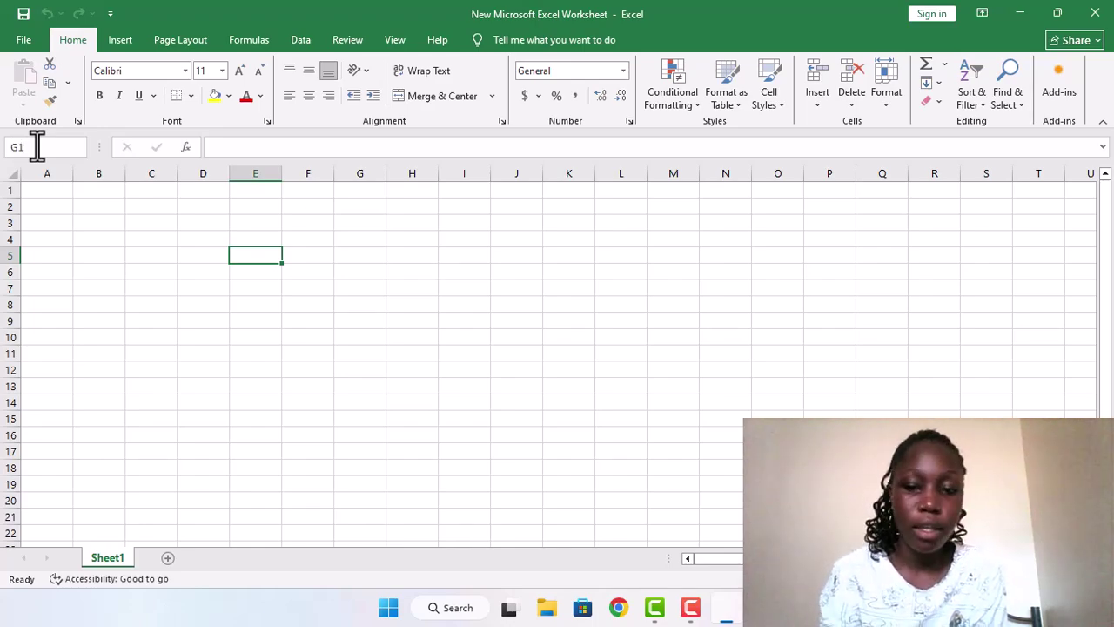
key(Return)
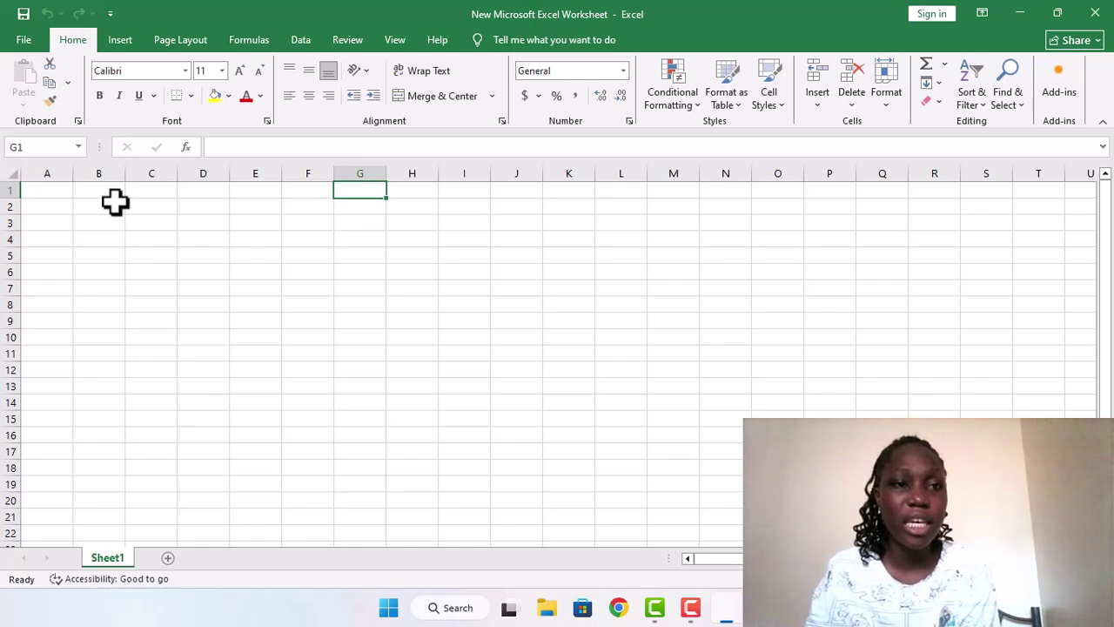
Step: Enter 2000*8 in cell A1 without a leading equals sign
click(62, 193)
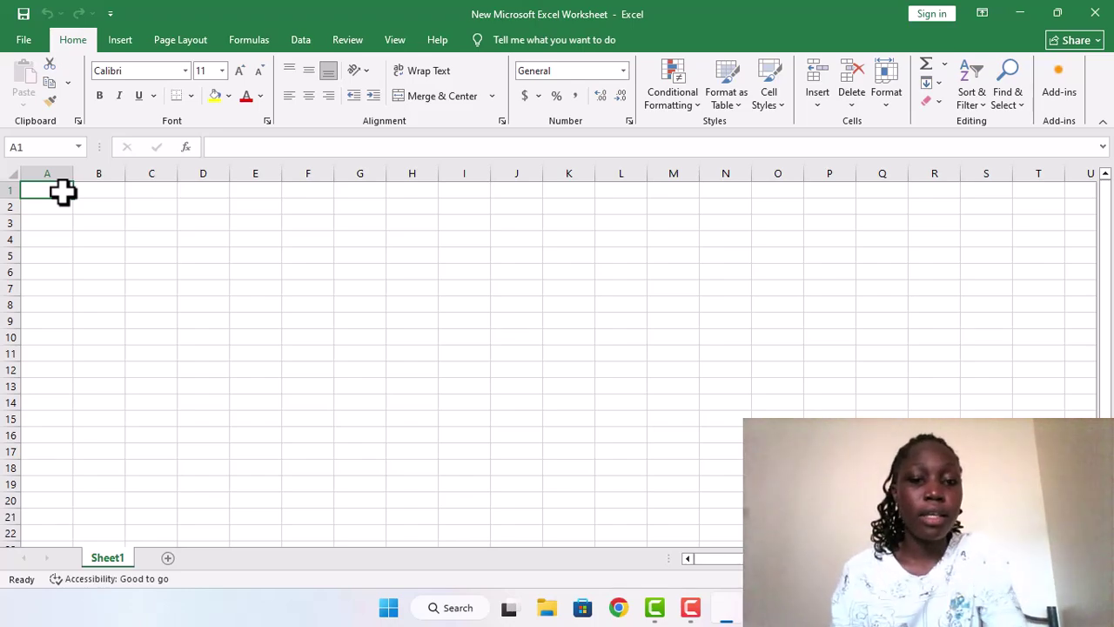
text(2000)
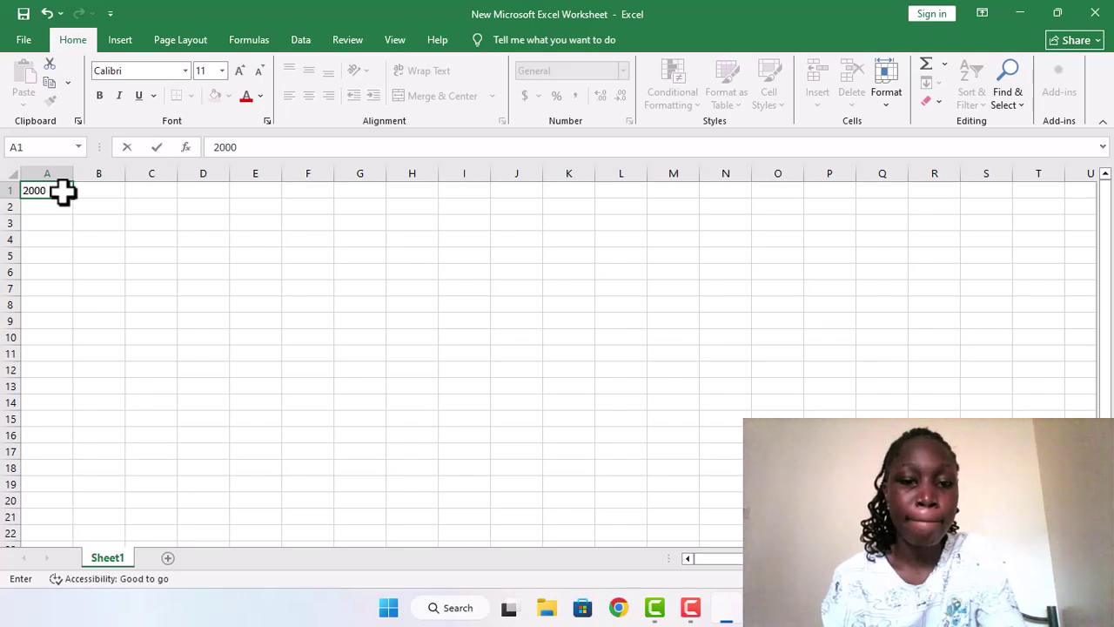
text(*8)
key(Return)
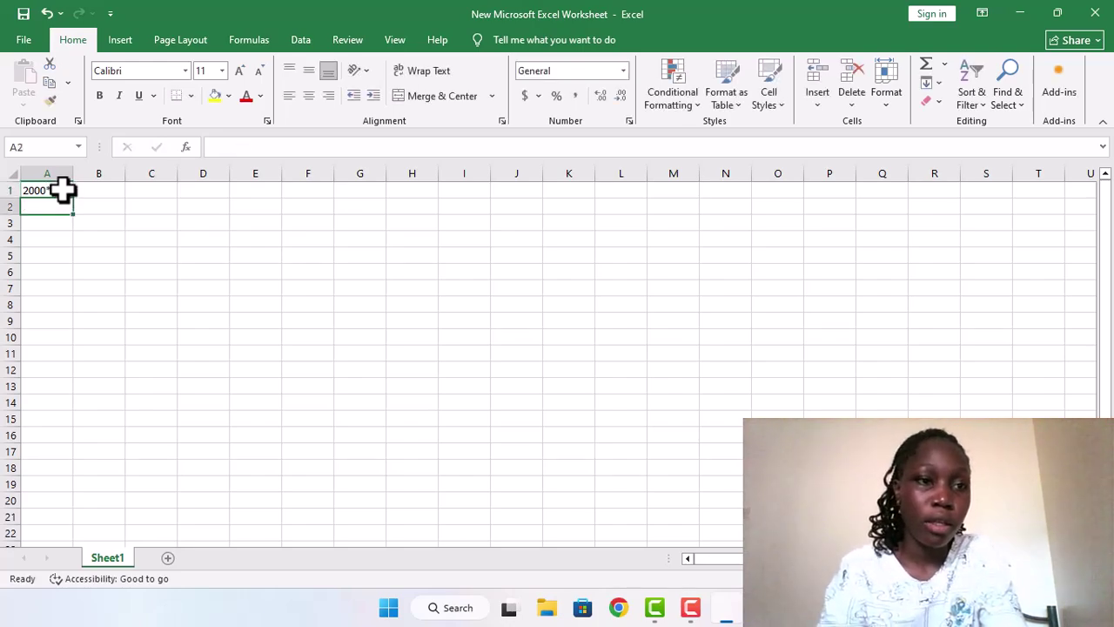
Step: Replace the contents of cell A1 with the formula =2000*8 and check the entry
click(59, 191)
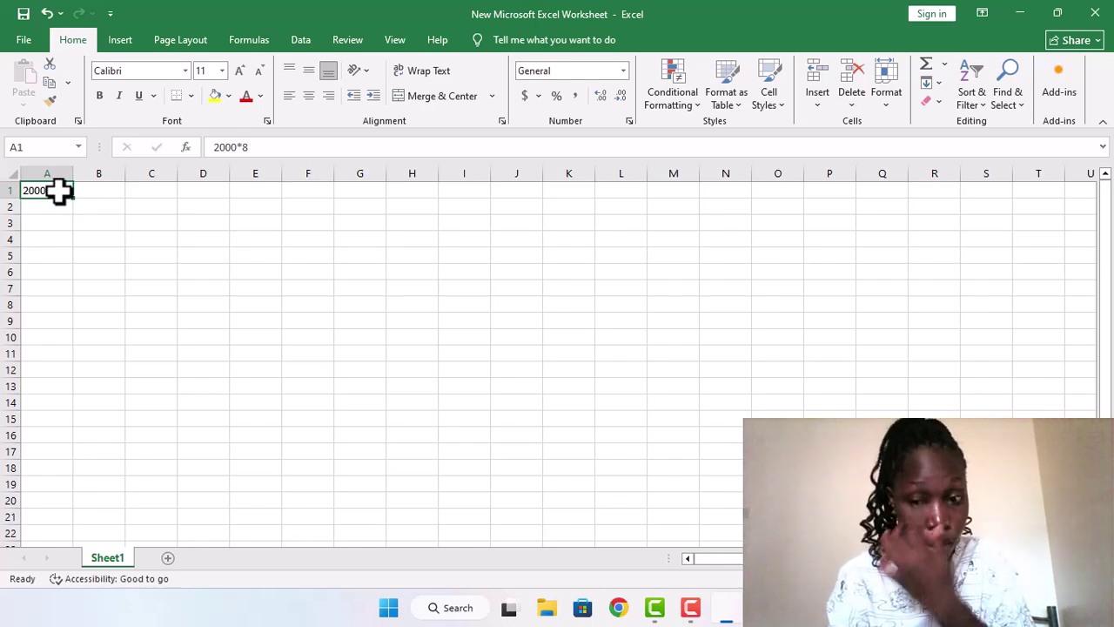
key(BackSpace)
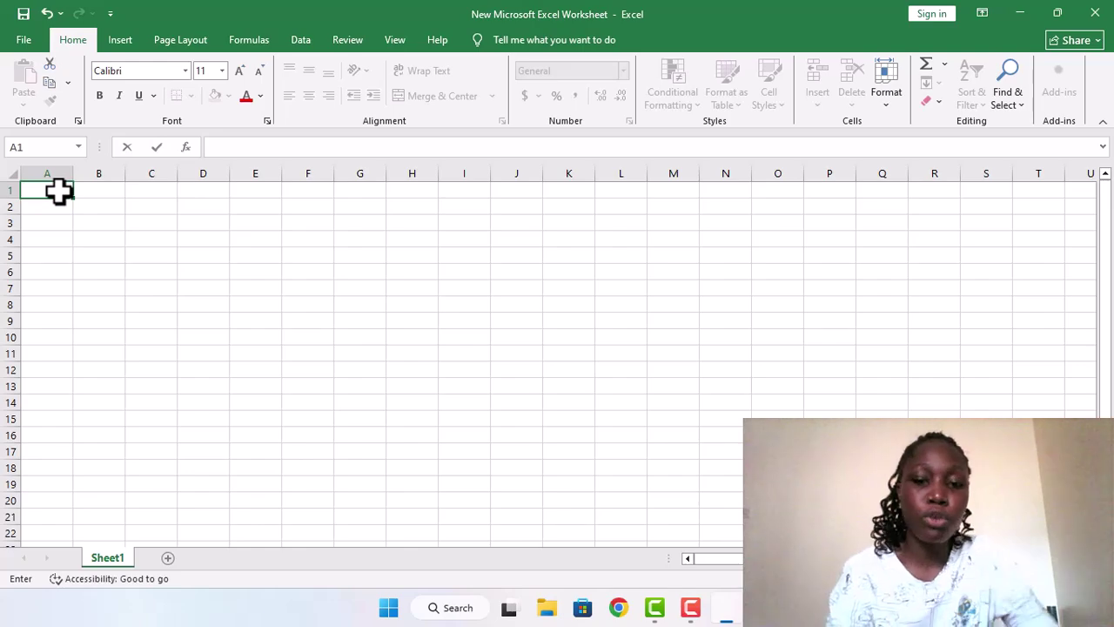
text(=)
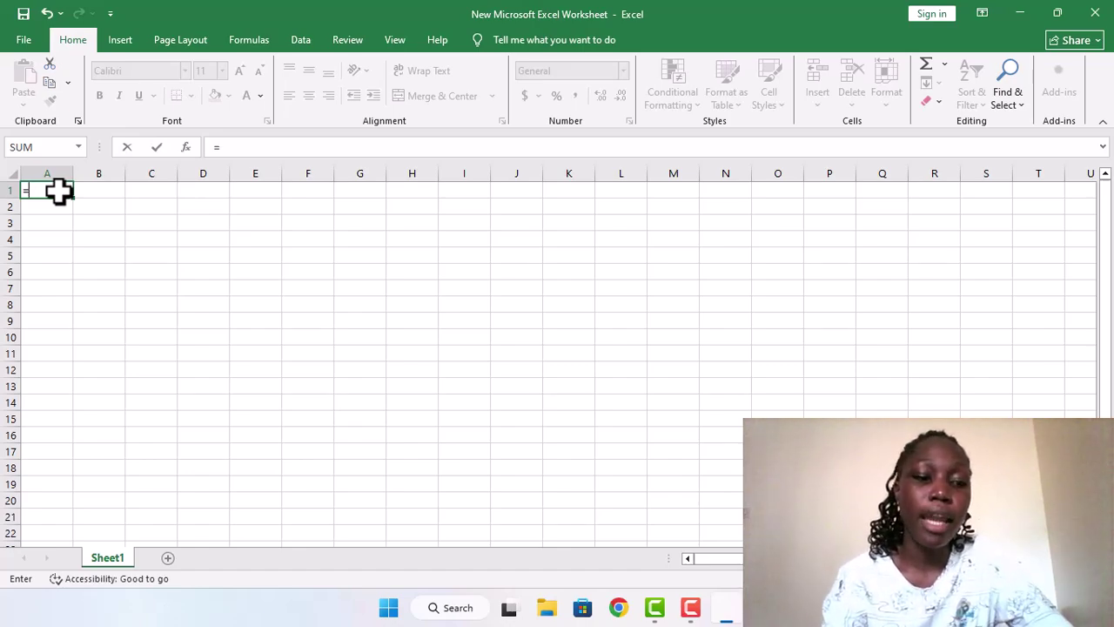
text(200)
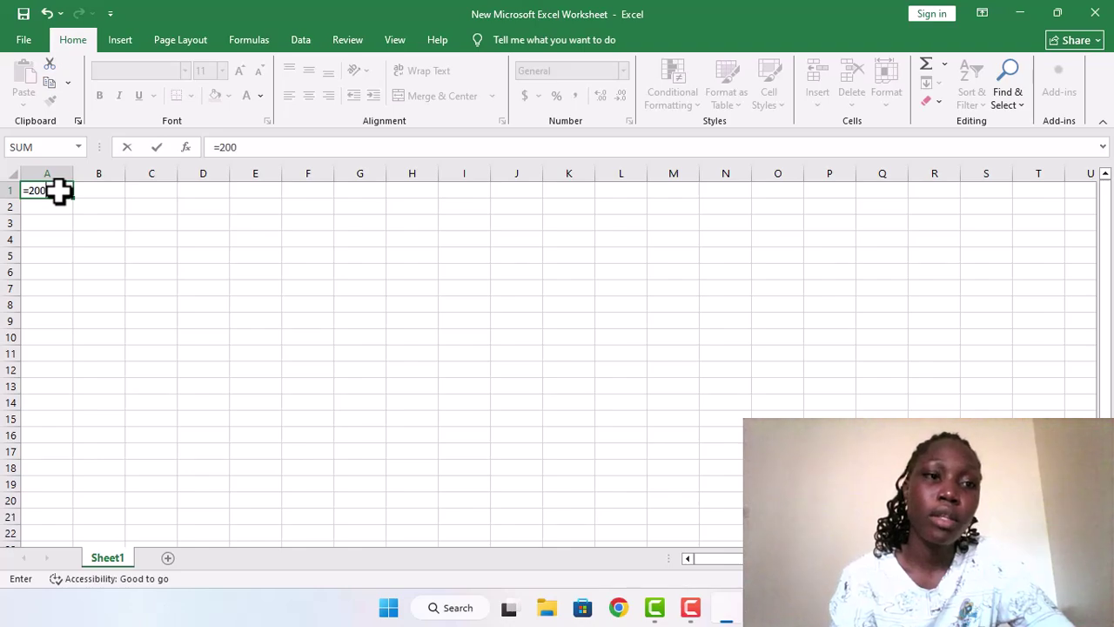
text(0&)
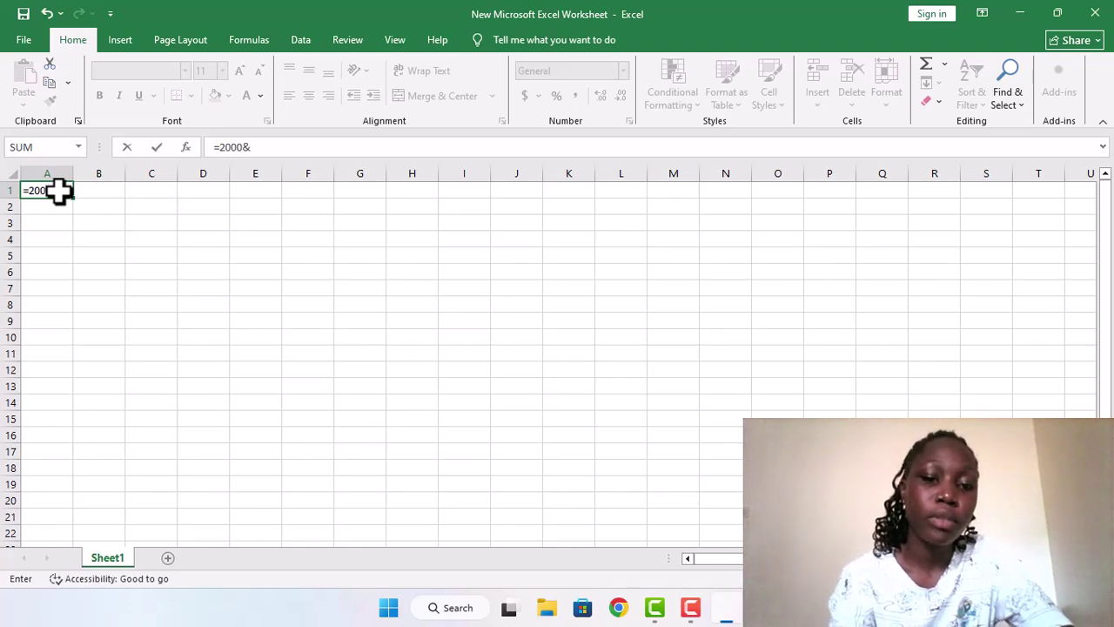
key(BackSpace)
text(*8)
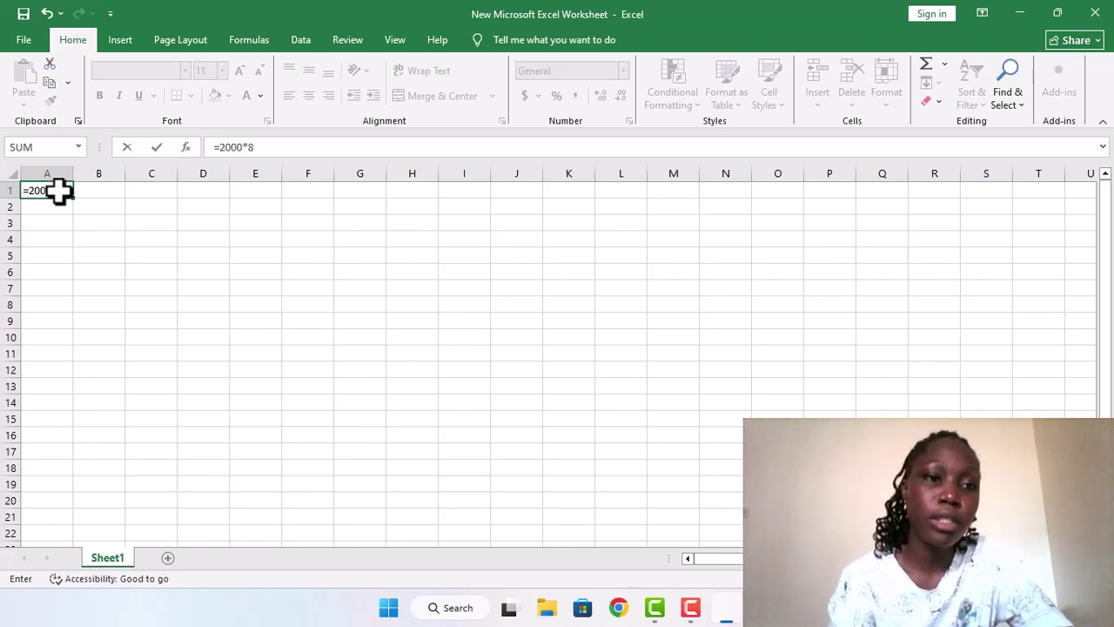
key(Return)
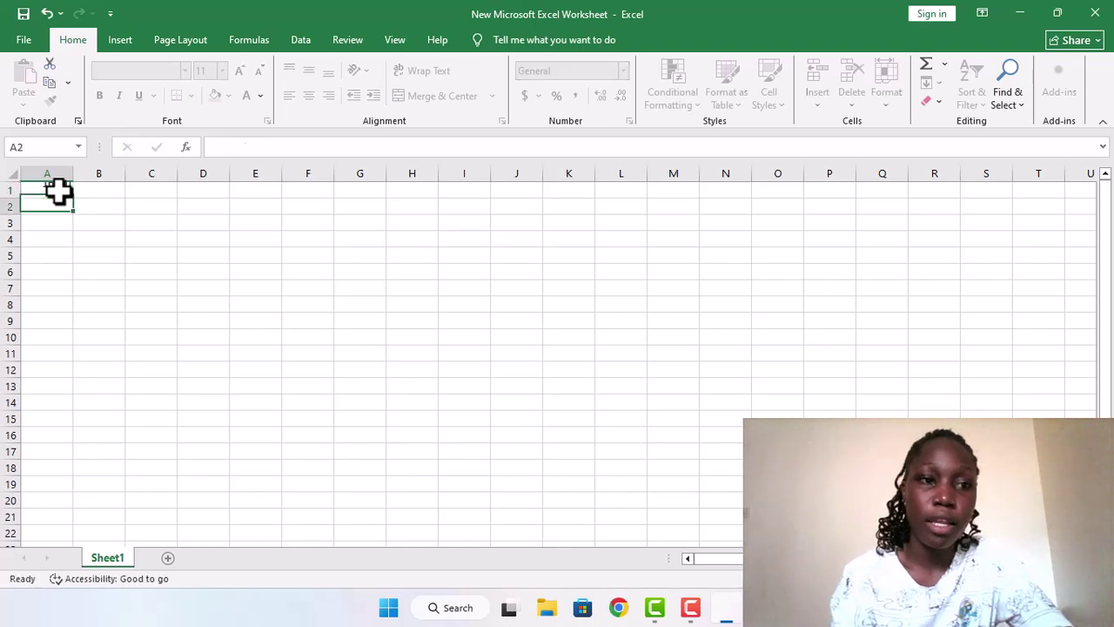
click(56, 194)
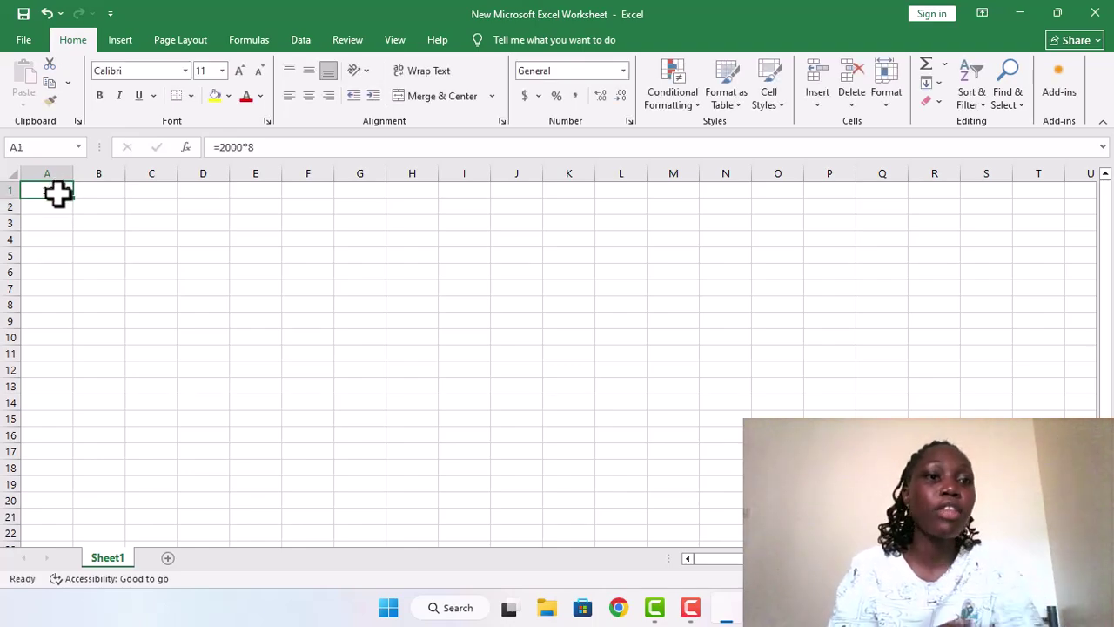
click(99, 209)
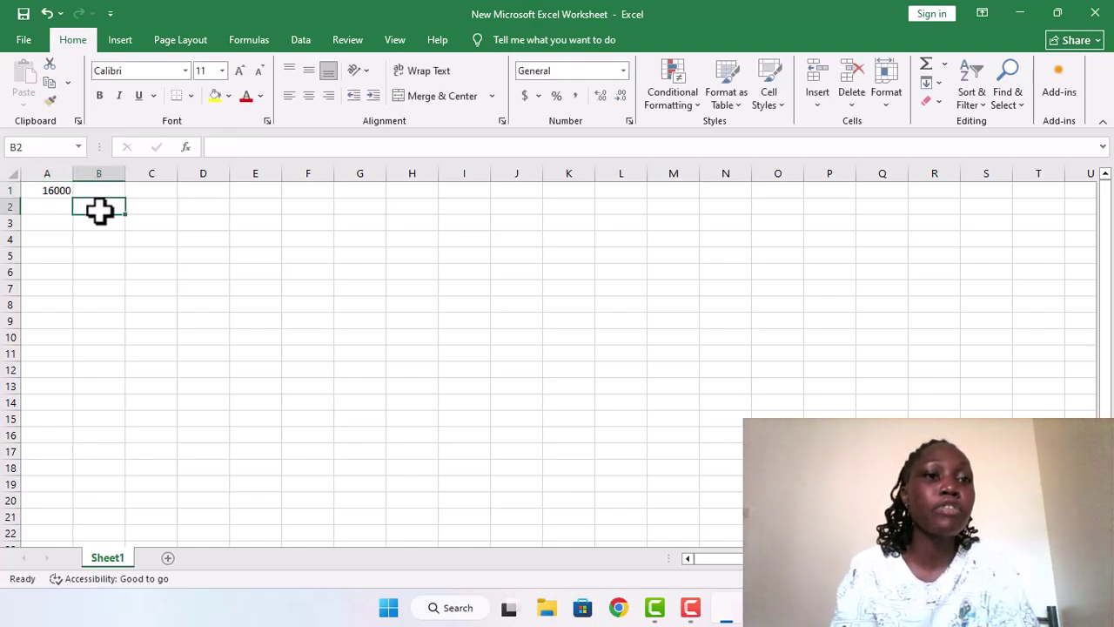
click(145, 194)
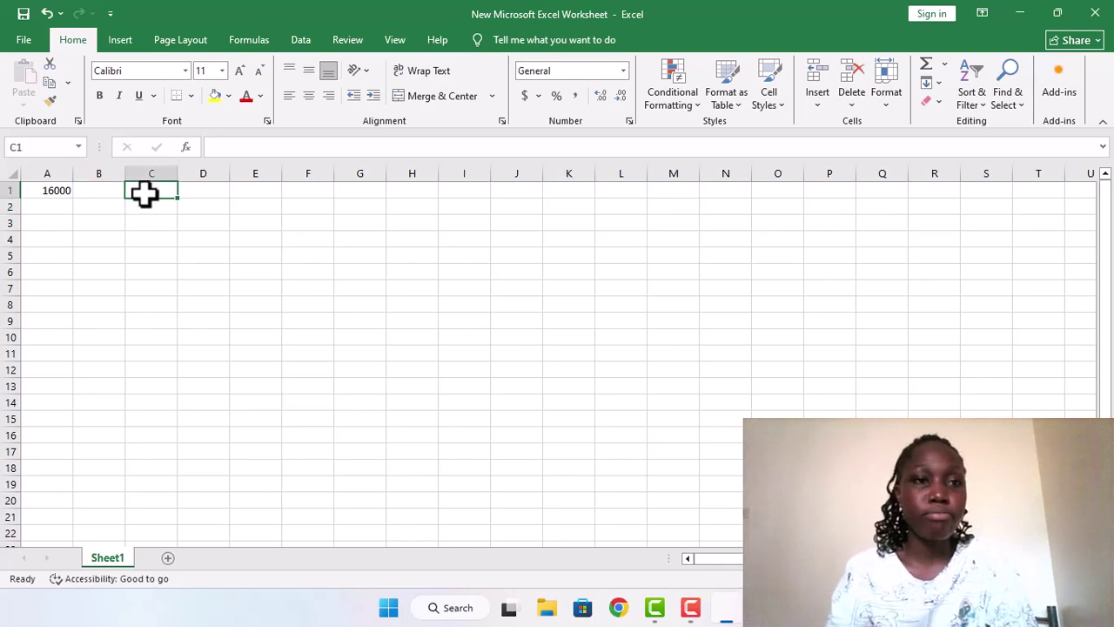